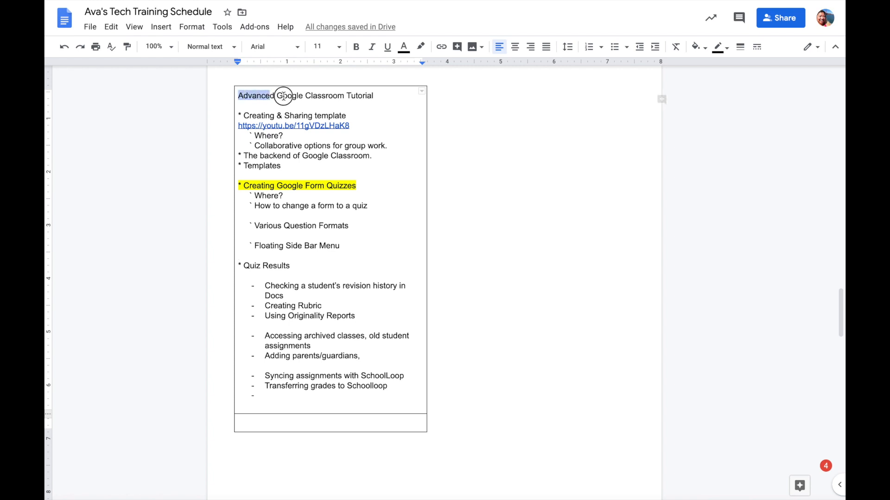
{"action": "left_click", "coordinate": [359, 188]}
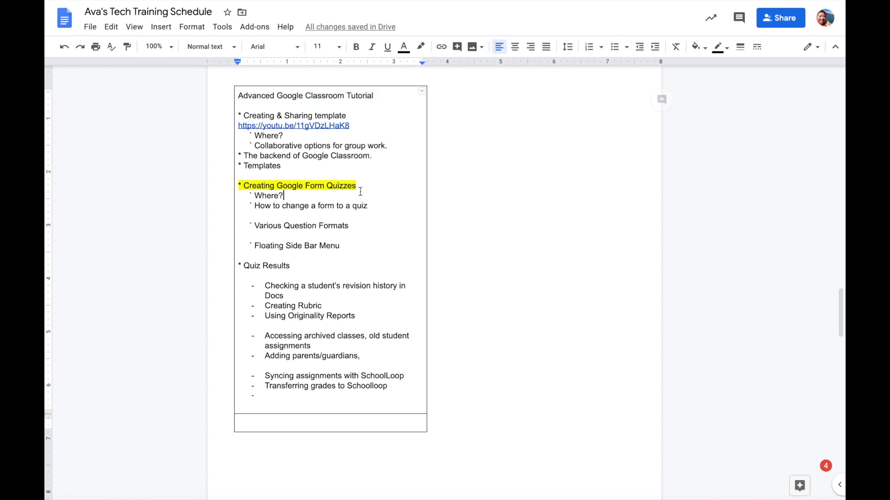
{"action": "left_click_drag", "start_coordinate": [359, 186], "coordinate": [239, 187]}
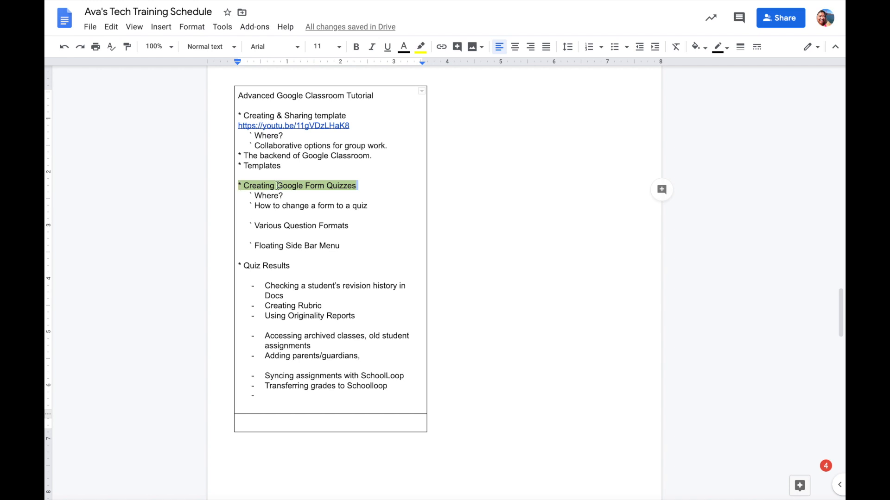
{"action": "left_click", "coordinate": [343, 207]}
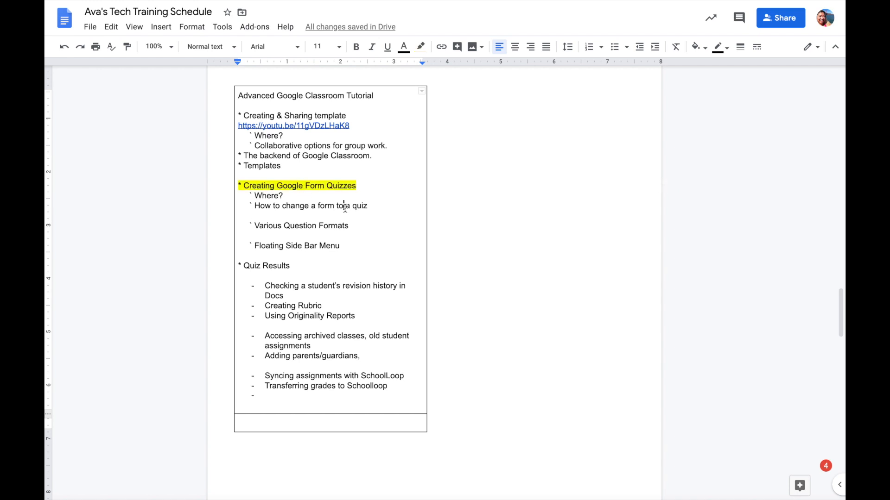
{"action": "left_click_drag", "start_coordinate": [367, 205], "coordinate": [250, 199]}
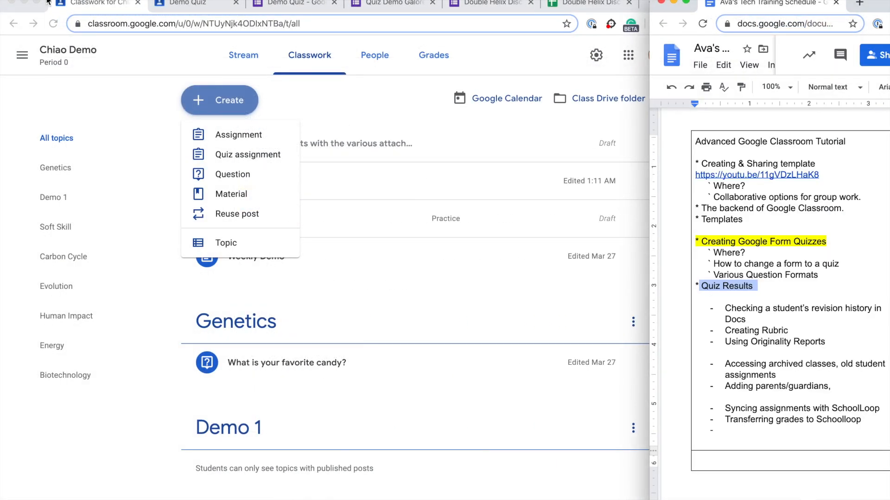
Step: Switch to Google Classroom, create a quiz assignment for the class and open its attached Blank Quiz form
{"action": "left_click", "coordinate": [171, 46]}
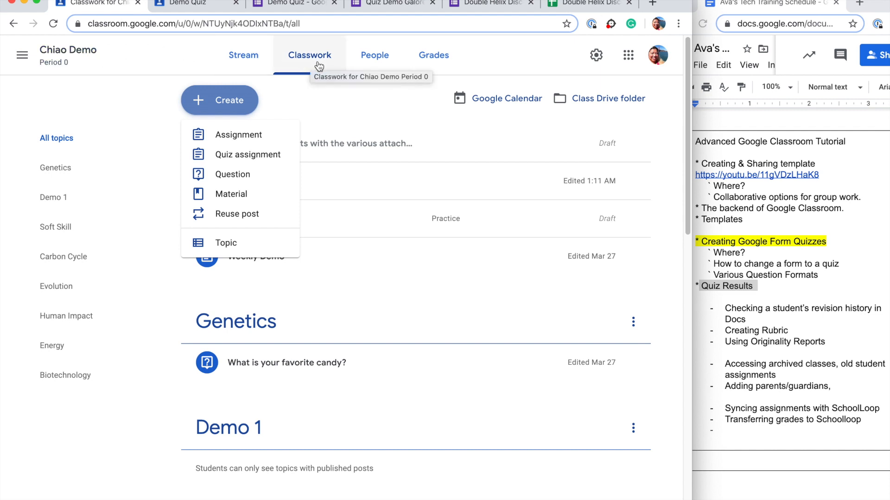
{"action": "left_click", "coordinate": [242, 157]}
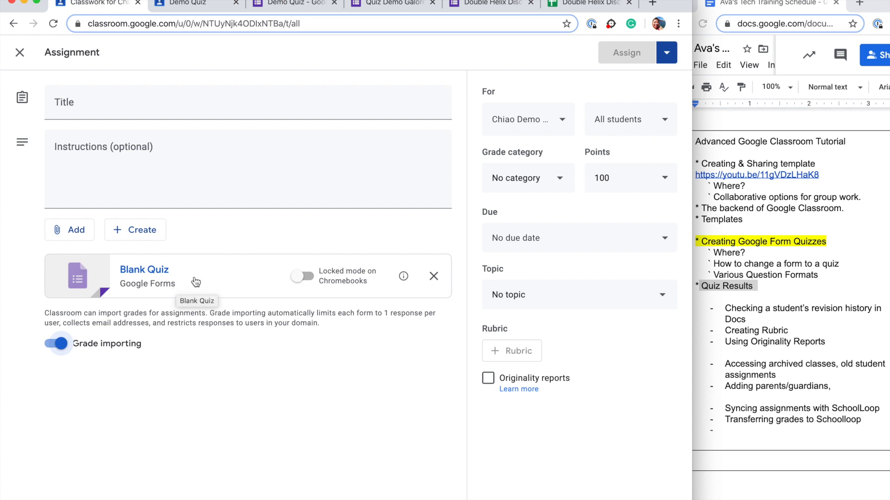
{"action": "left_click", "coordinate": [142, 283]}
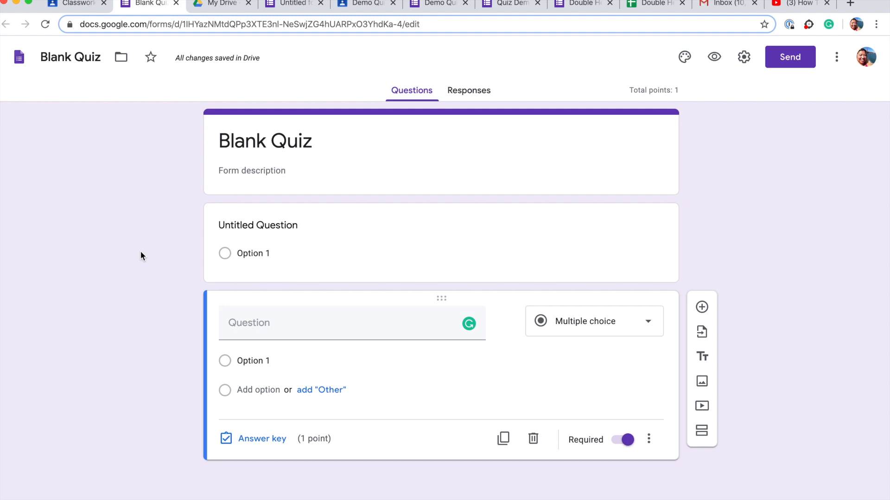
Step: Return to the Classroom assignment and toggle Locked mode on Chromebooks for the attached Blank Quiz
{"action": "left_click", "coordinate": [73, 4]}
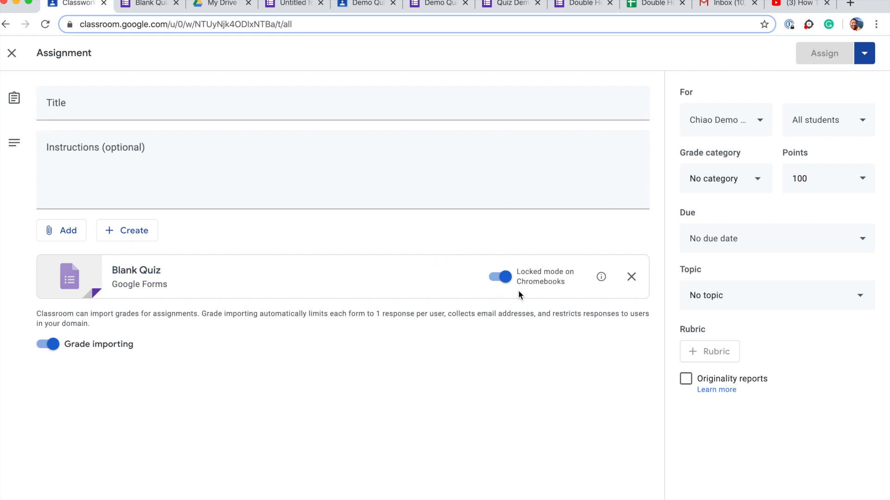
{"action": "left_click", "coordinate": [492, 282]}
{"action": "mouse_move", "coordinate": [604, 278]}
{"action": "left_click", "coordinate": [502, 283]}
{"action": "left_click", "coordinate": [503, 280]}
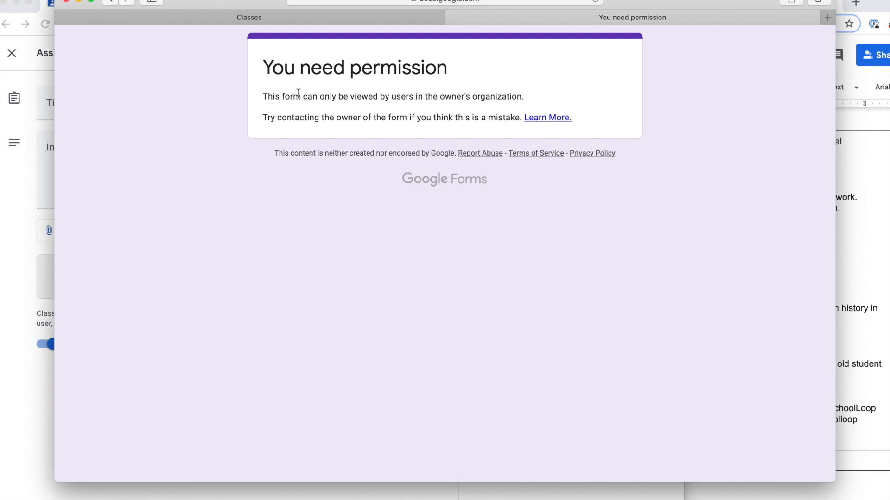
Step: Switch to Google Drive and create a new blank Google Form
{"action": "left_click", "coordinate": [34, 119]}
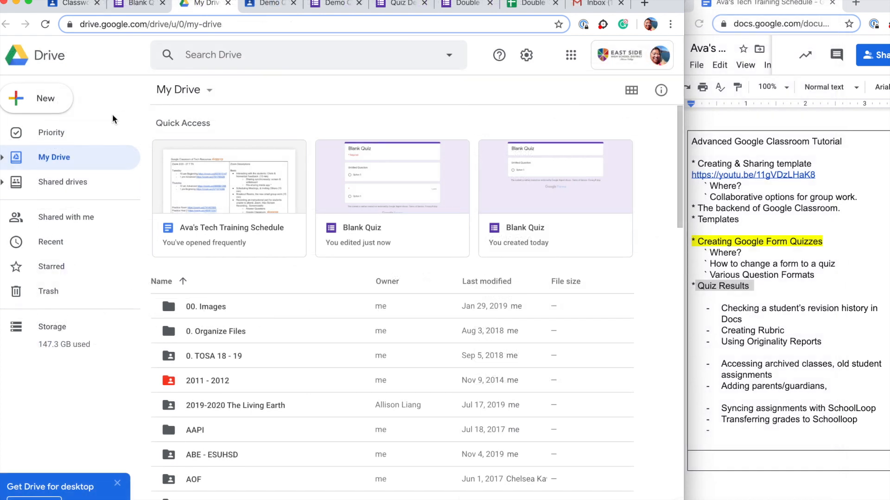
{"action": "left_click", "coordinate": [47, 108]}
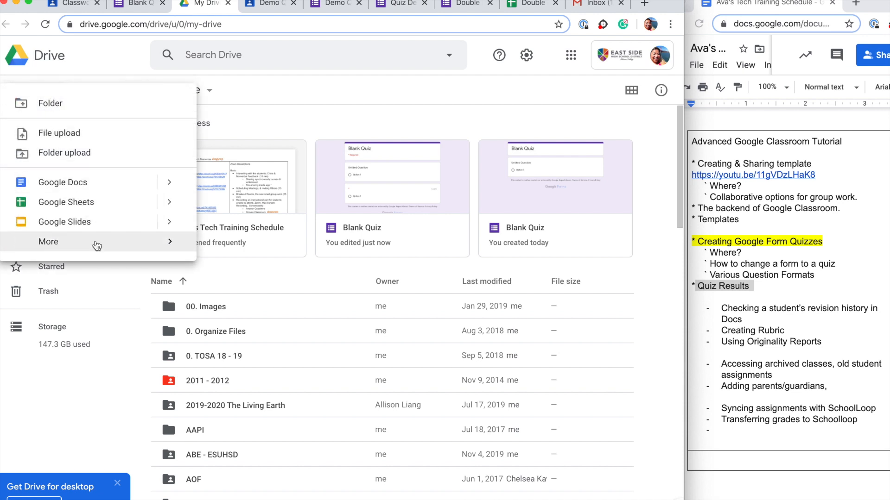
{"action": "mouse_move", "coordinate": [97, 246]}
{"action": "left_click", "coordinate": [272, 258]}
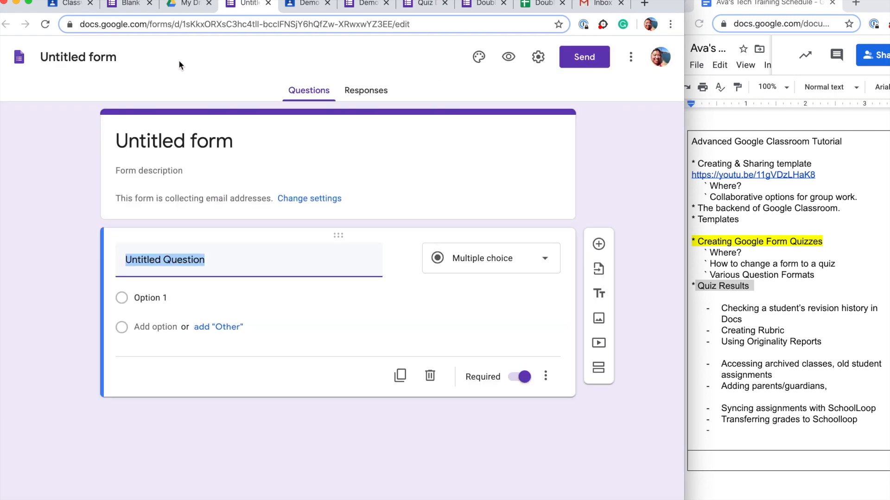
Step: Review the form preferences for email collection, required questions and default quiz point value, and close them without saving
{"action": "left_click", "coordinate": [631, 56]}
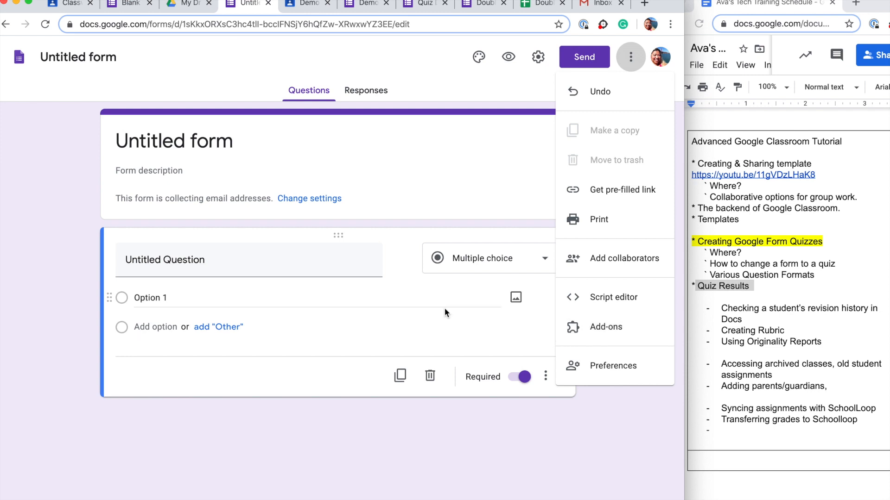
{"action": "left_click", "coordinate": [613, 366]}
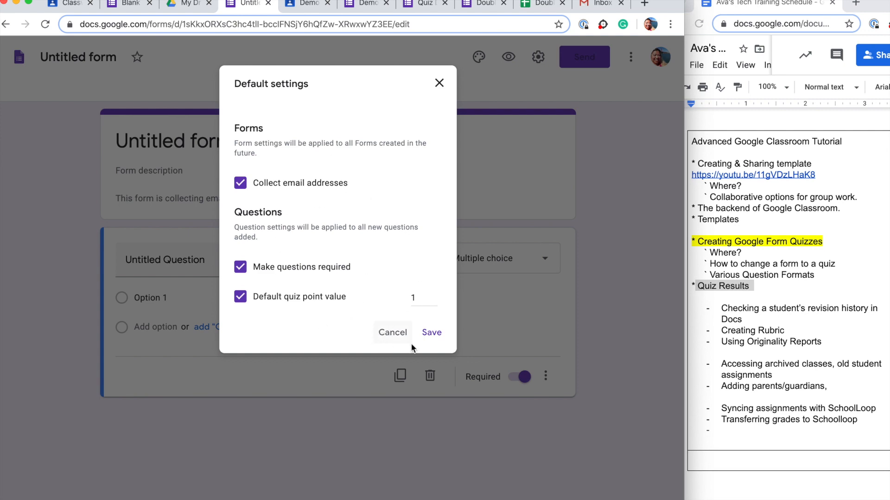
{"action": "left_click", "coordinate": [440, 82]}
Step: Turn the untitled form into a quiz in its settings
{"action": "left_click", "coordinate": [537, 57]}
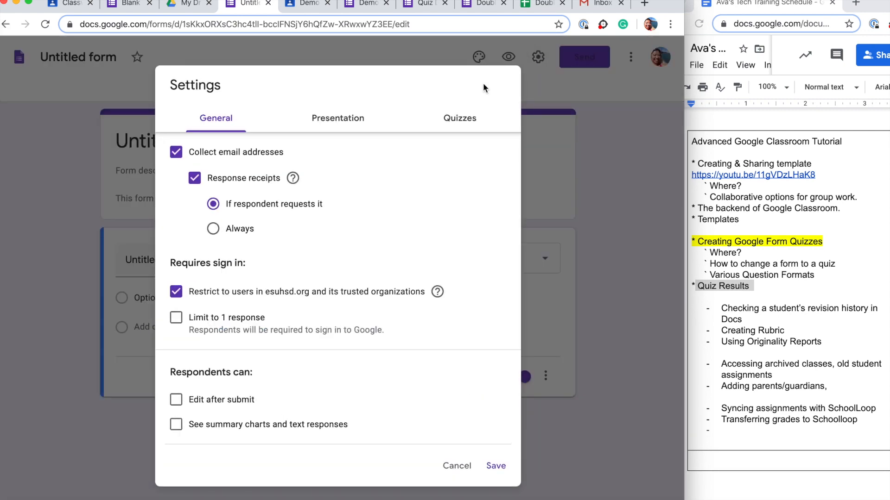
{"action": "left_click", "coordinate": [437, 121]}
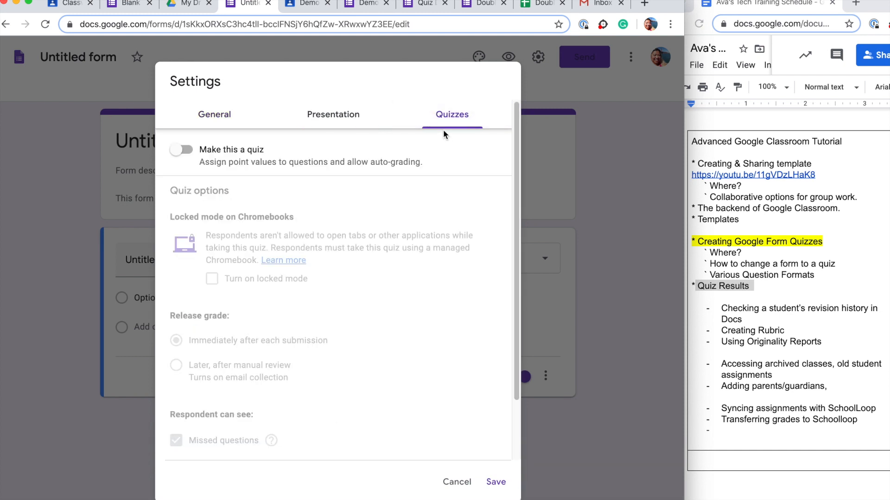
{"action": "left_click", "coordinate": [187, 151]}
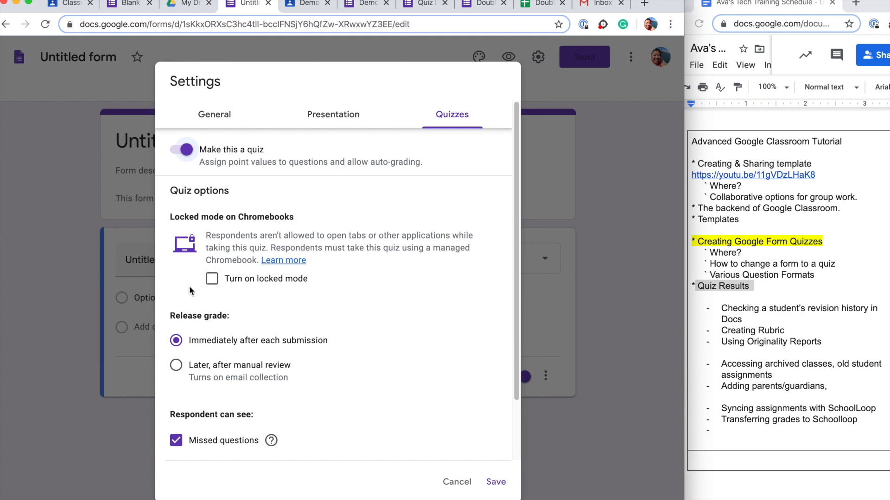
Step: Set grades to release later after manual review and stop respondents from seeing correct answers
{"action": "scroll", "coordinate": [197, 307], "scroll_direction": "down", "scroll_amount": 3}
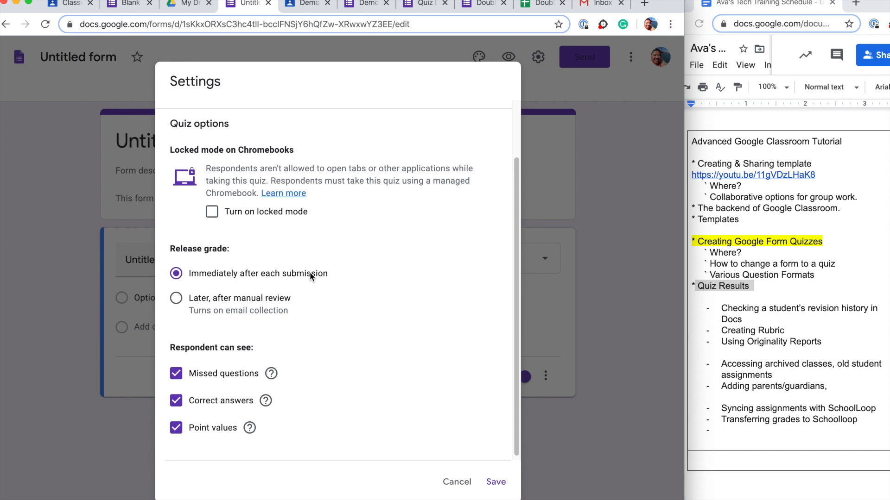
{"action": "left_click", "coordinate": [176, 301]}
{"action": "mouse_move", "coordinate": [275, 377]}
{"action": "mouse_move", "coordinate": [268, 402]}
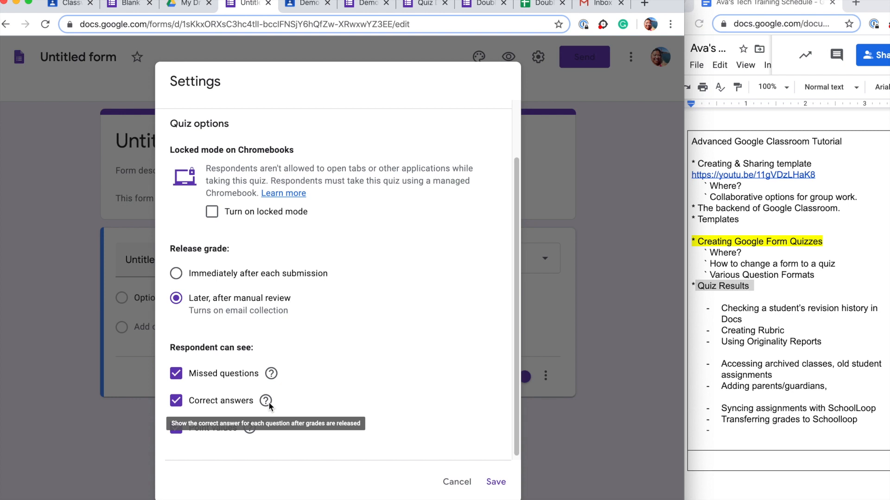
{"action": "left_click", "coordinate": [175, 402]}
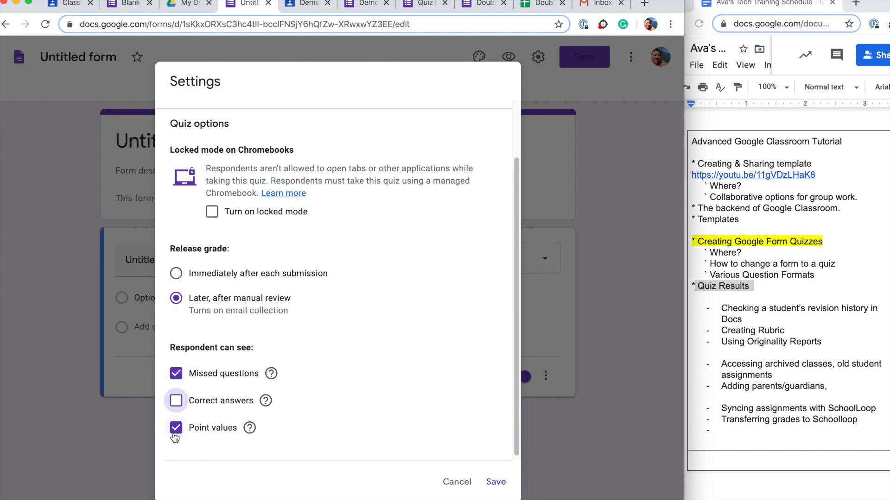
{"action": "mouse_move", "coordinate": [250, 431]}
Step: In the presentation settings, disable the link to submit another response and enable shuffled question order
{"action": "scroll", "coordinate": [347, 147], "scroll_direction": "up", "scroll_amount": 3}
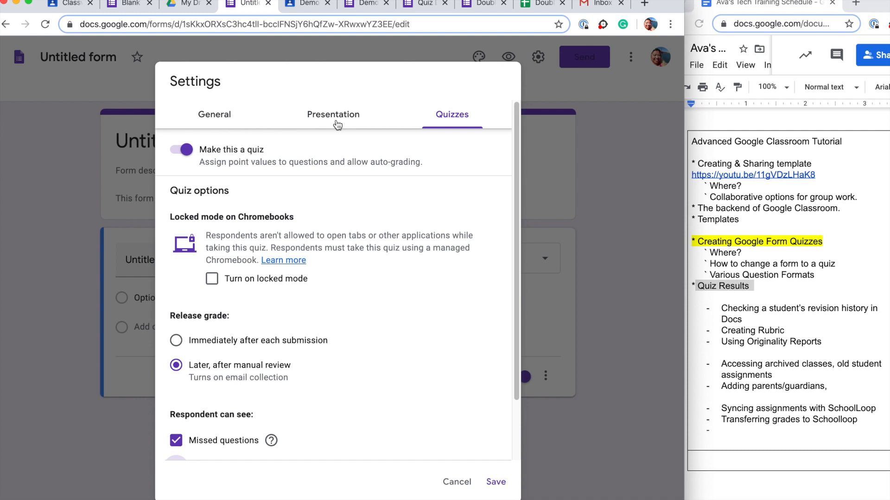
{"action": "left_click", "coordinate": [338, 125]}
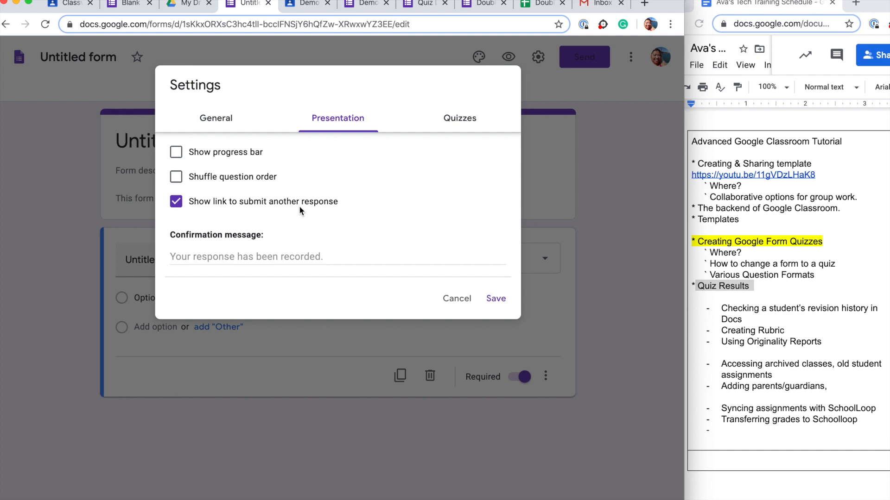
{"action": "left_click", "coordinate": [179, 205]}
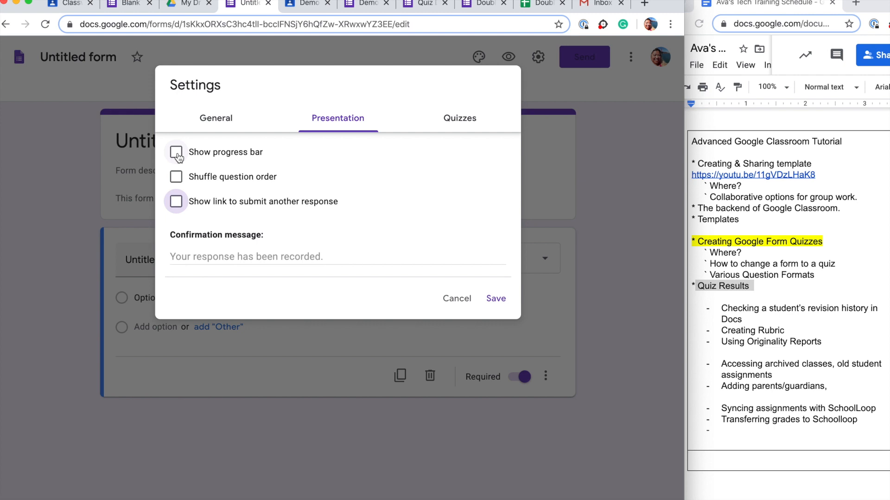
{"action": "left_click", "coordinate": [176, 178]}
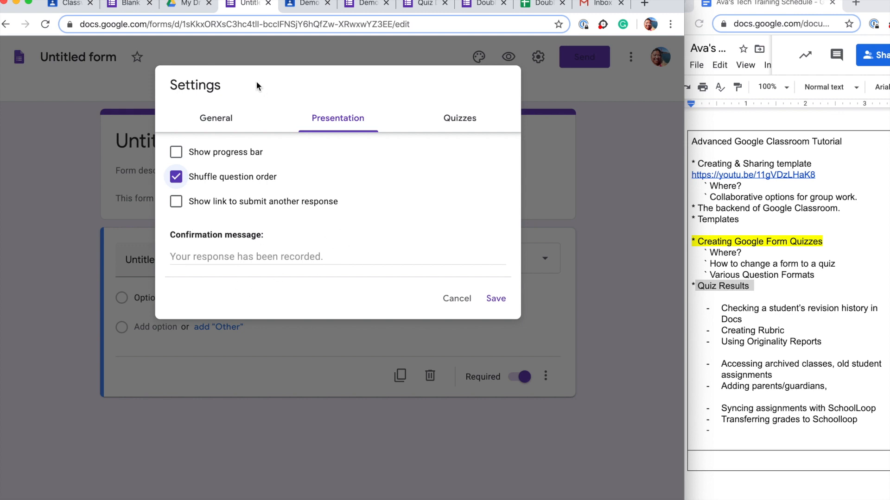
Step: Turn off response receipts in the general settings, leave Limit to 1 response off, and save the form settings
{"action": "left_click", "coordinate": [209, 122]}
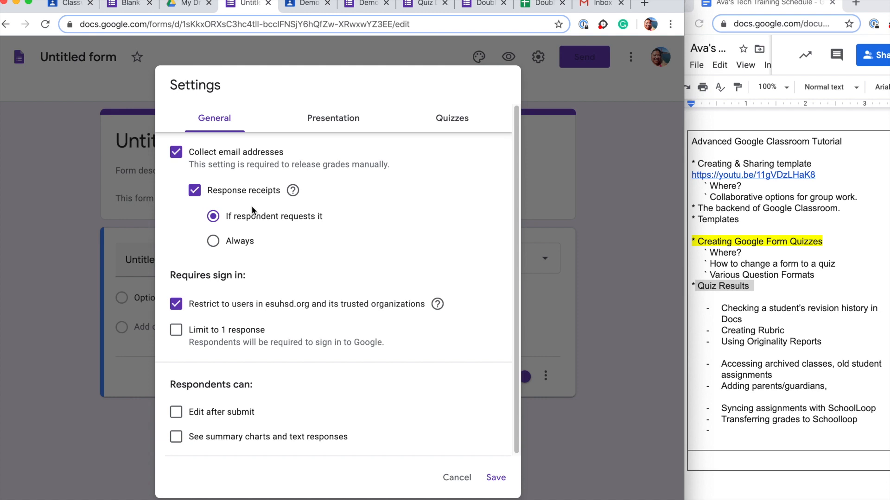
{"action": "left_click", "coordinate": [197, 193]}
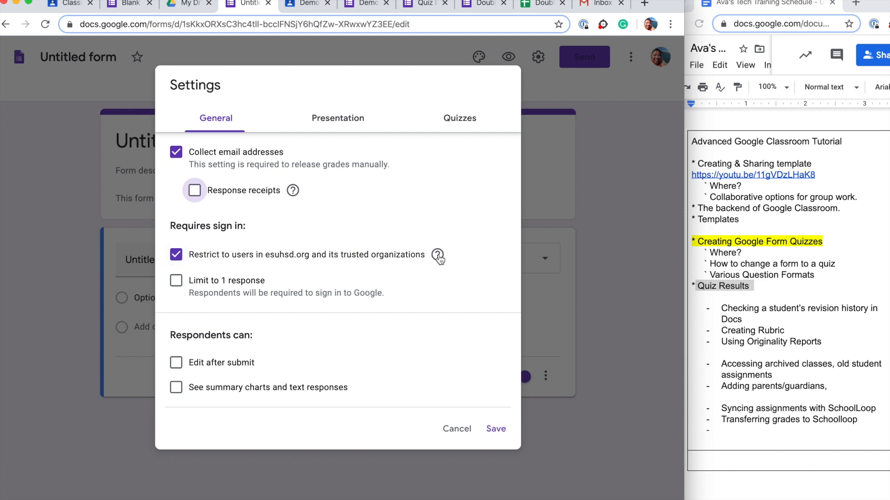
{"action": "left_click", "coordinate": [176, 283]}
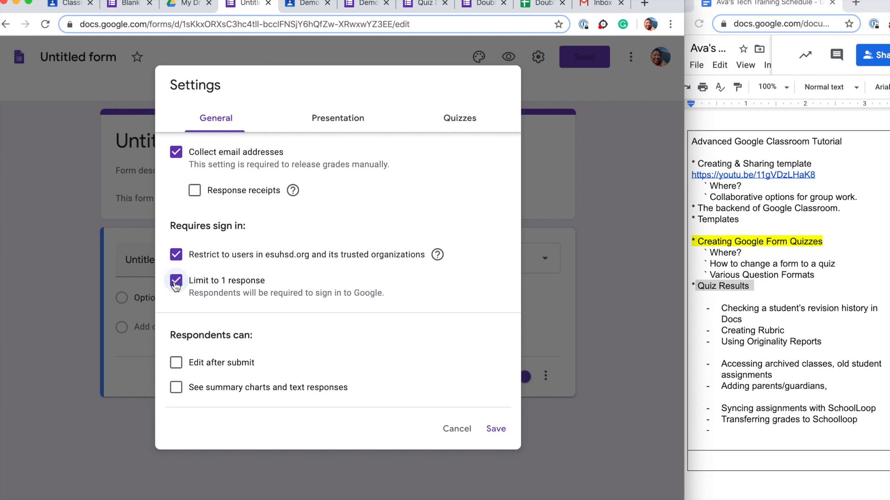
{"action": "left_click", "coordinate": [176, 284]}
{"action": "left_click", "coordinate": [495, 429]}
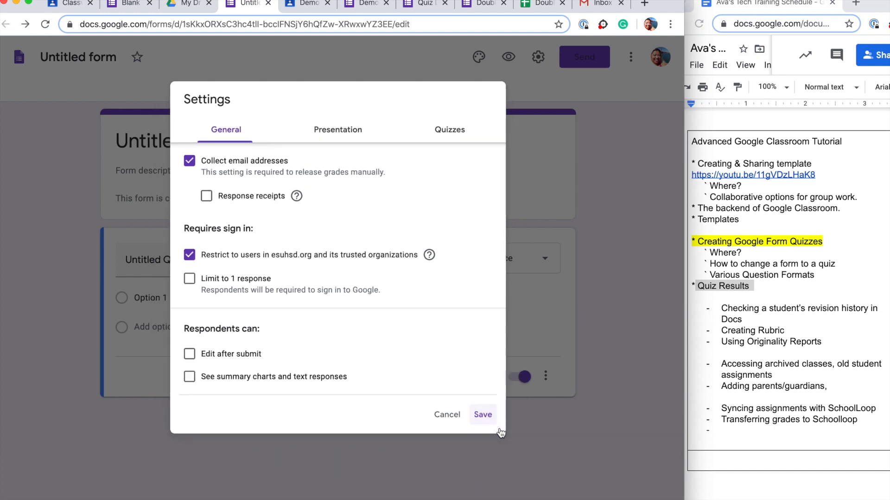